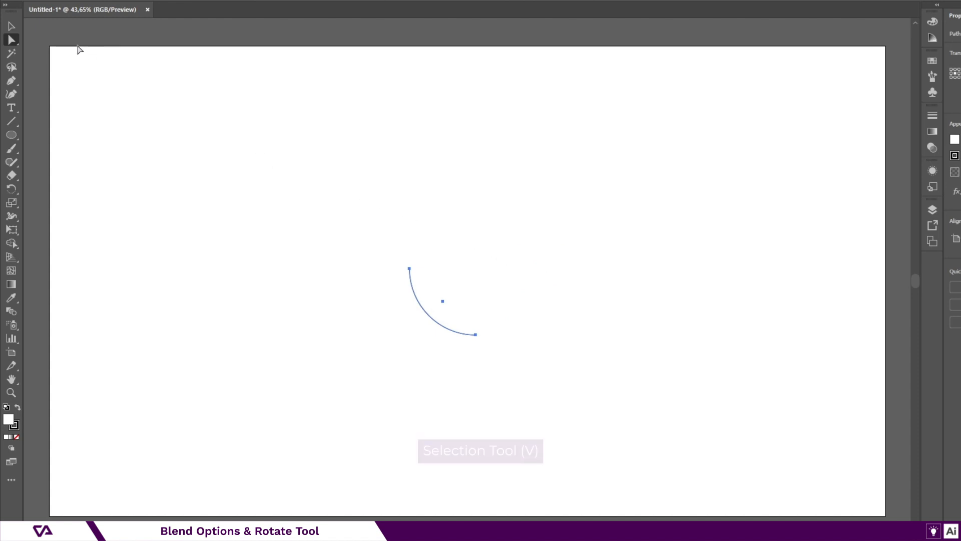
Step: Rotate the quarter arc 45 degrees so it bulges left, and place a copy a short distance to its right
click(11, 25)
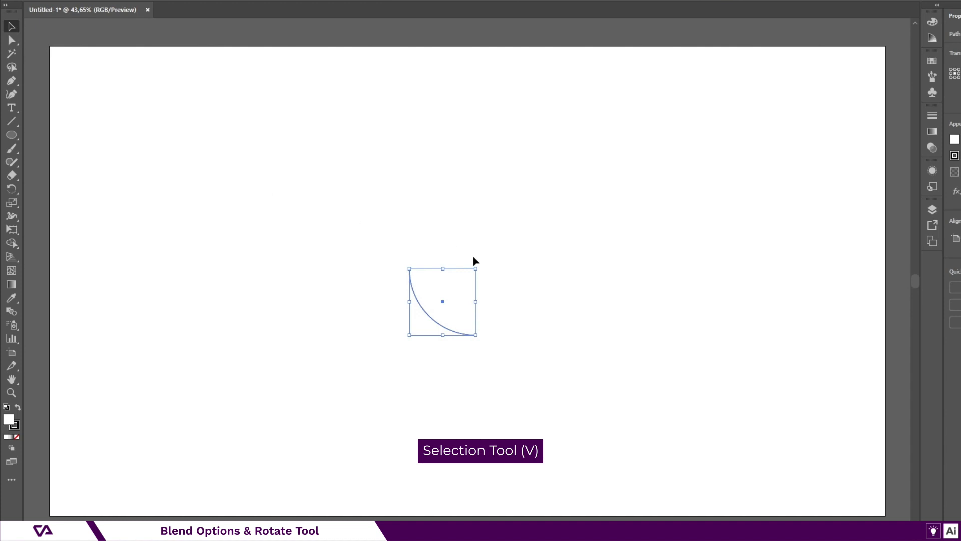
drag(481, 264, 491, 299)
mouse_move(425, 303)
mouse_down()
mouse_move(470, 307)
mouse_move(444, 304)
mouse_up()
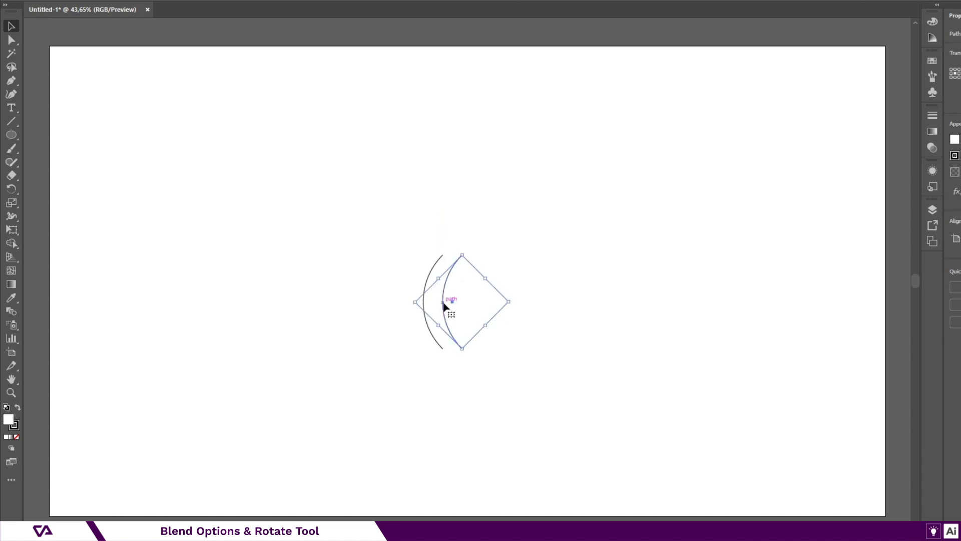
Step: Reflect the copied arc across the vertical axis at 90° so the two arcs enclose a petal shape
right_click(440, 298)
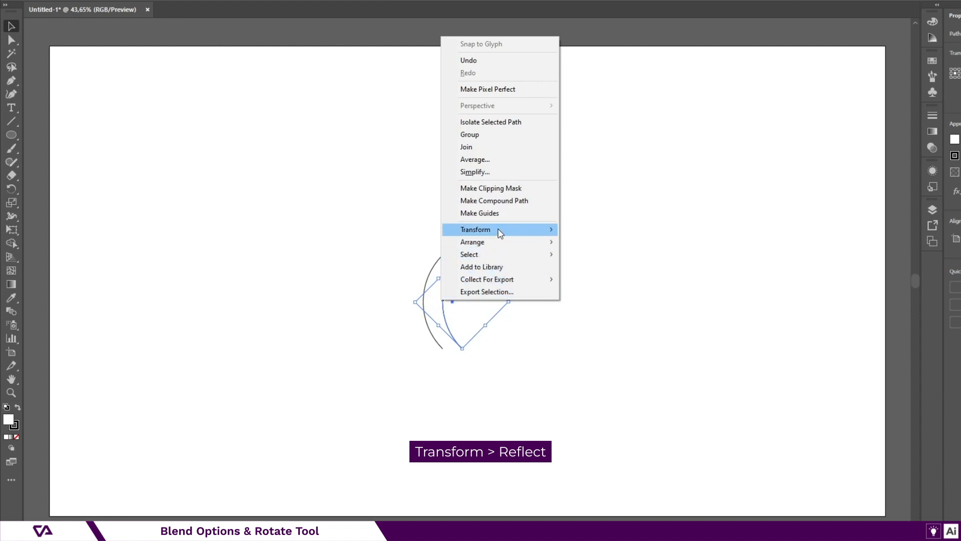
mouse_move(500, 233)
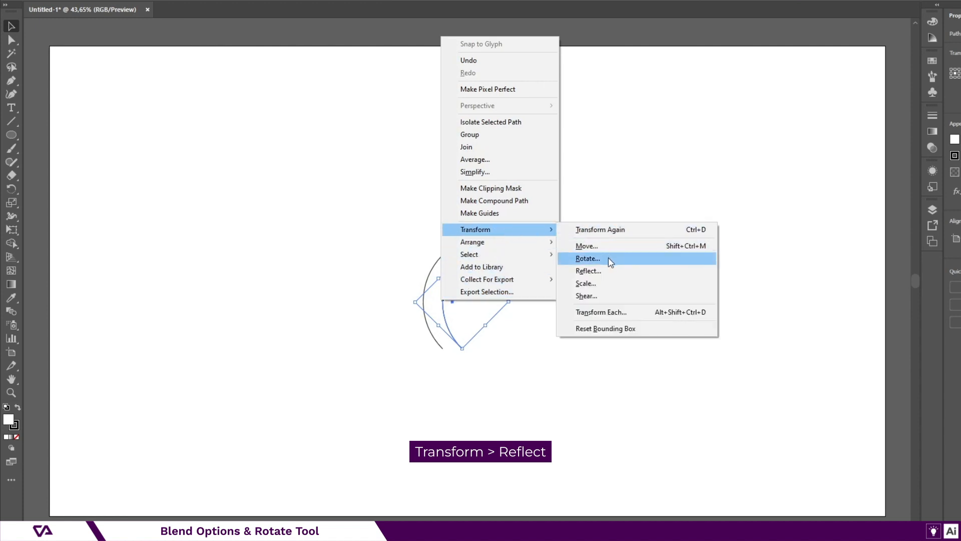
click(604, 273)
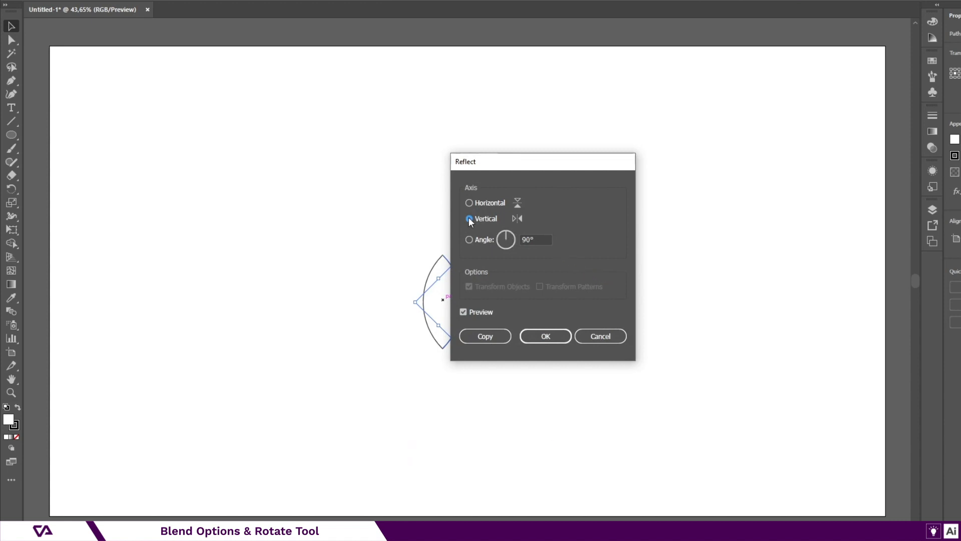
click(538, 240)
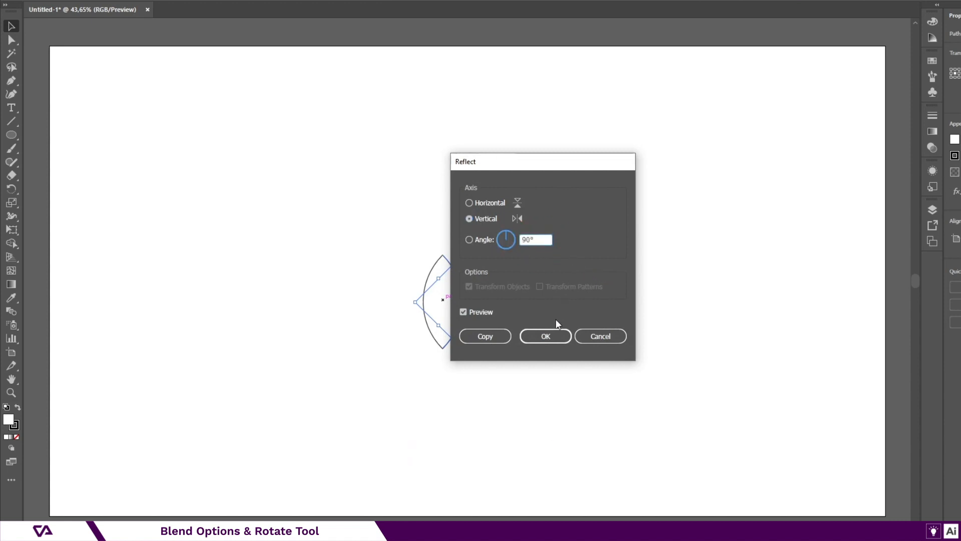
click(549, 337)
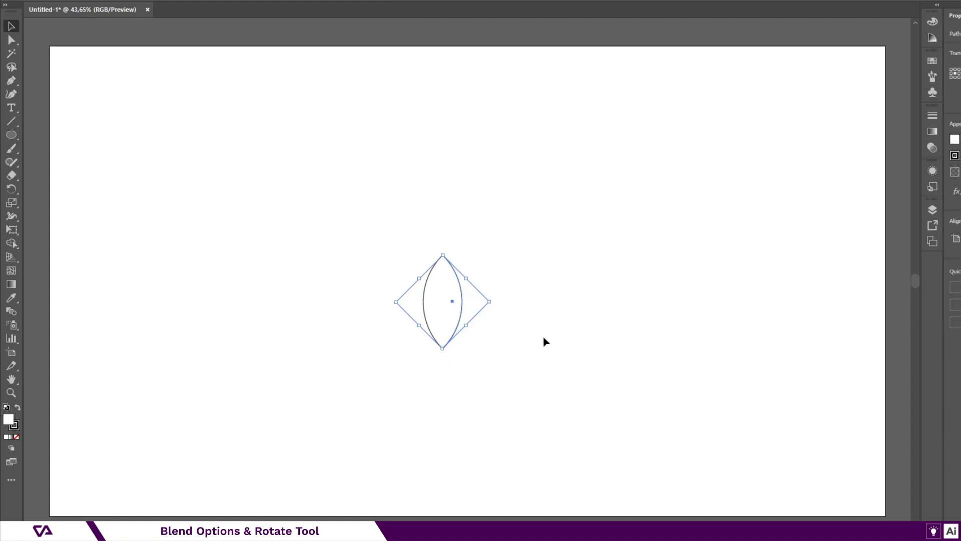
Step: Blend the two facing arcs into a petal and duplicate it about 215 px straight up so the tips meet
drag(508, 321, 388, 248)
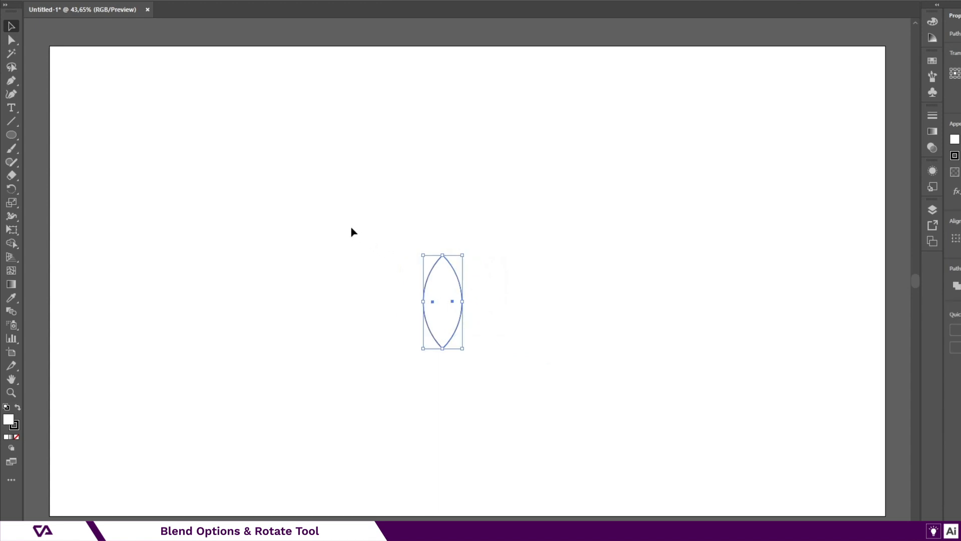
click(100, 7)
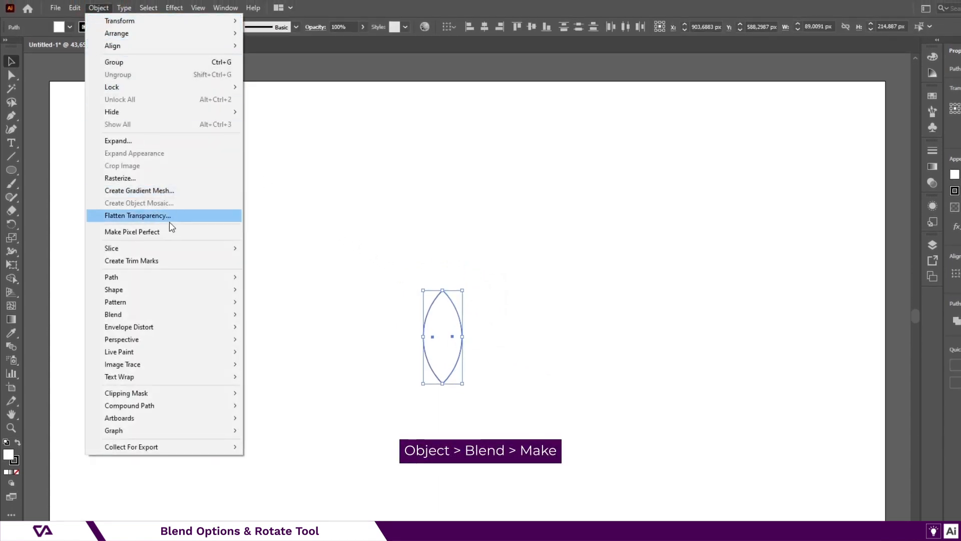
mouse_move(167, 315)
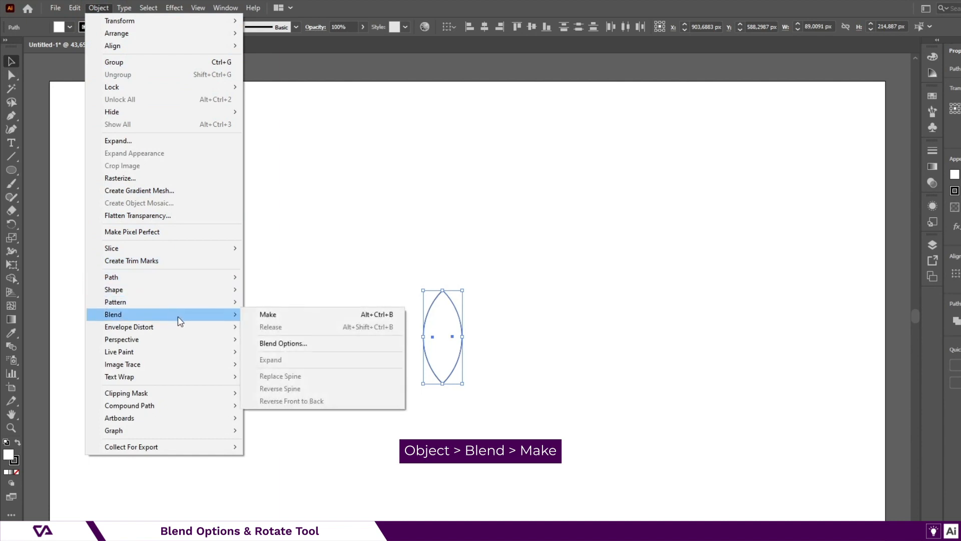
click(266, 316)
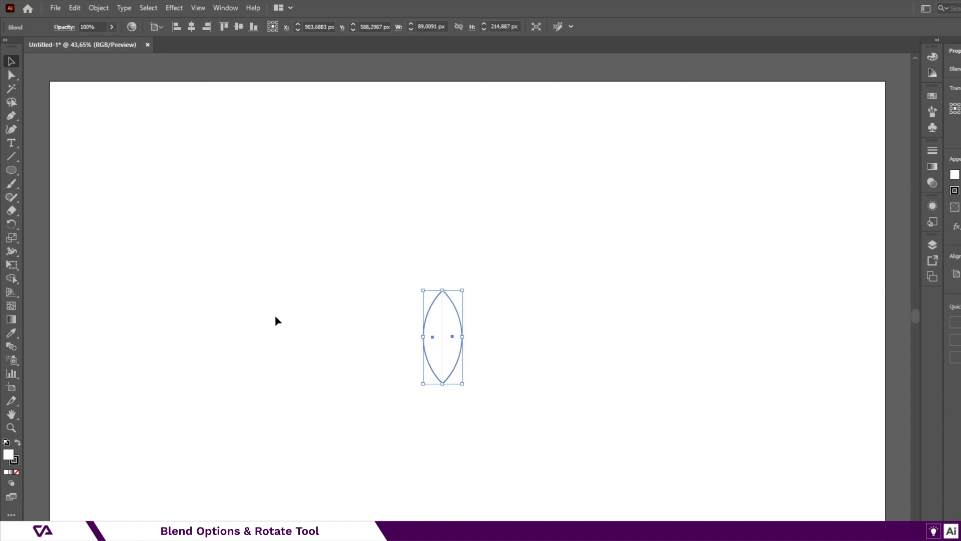
drag(436, 313, 439, 219)
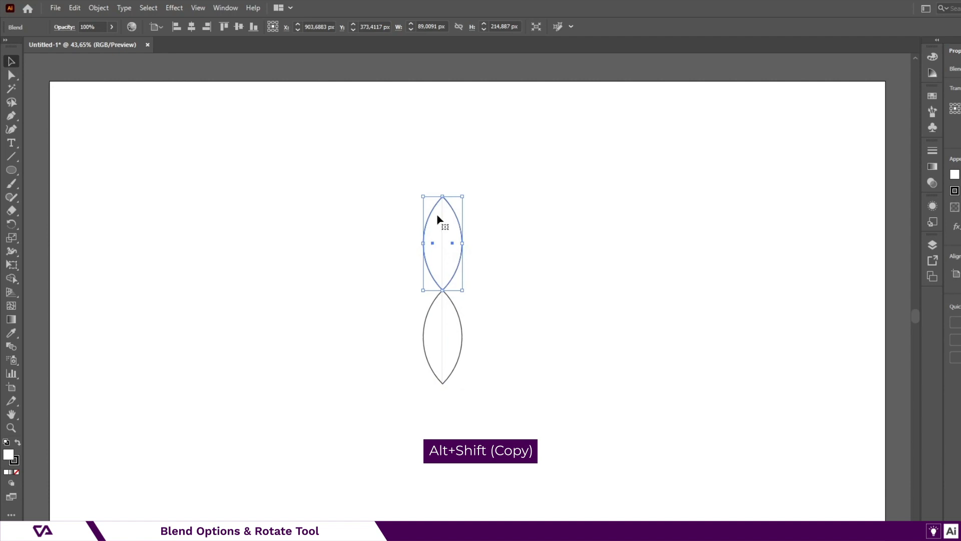
Step: Rotate a copy of both petals 45 degrees about their shared tip, and repeat it twice to form an eight-petal flower
drag(396, 208, 425, 230)
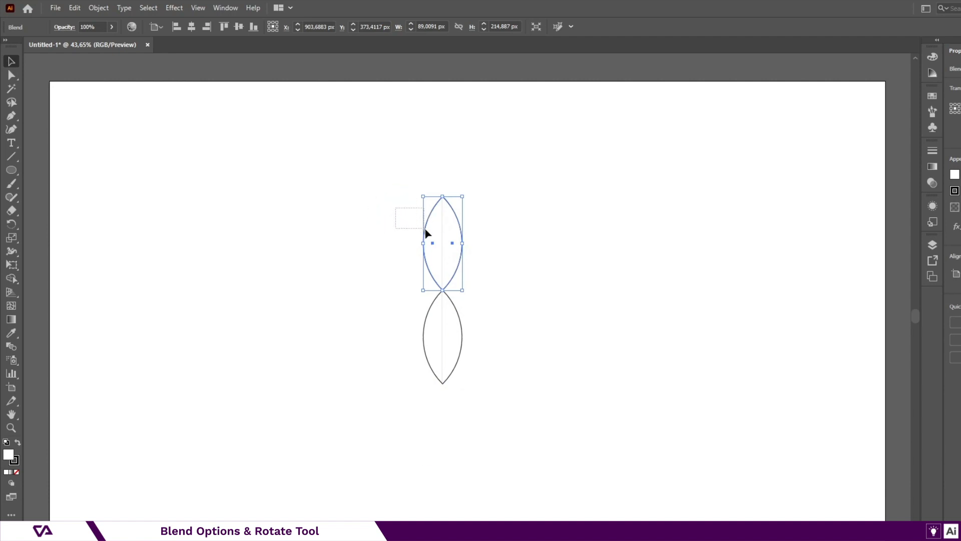
drag(450, 262, 478, 322)
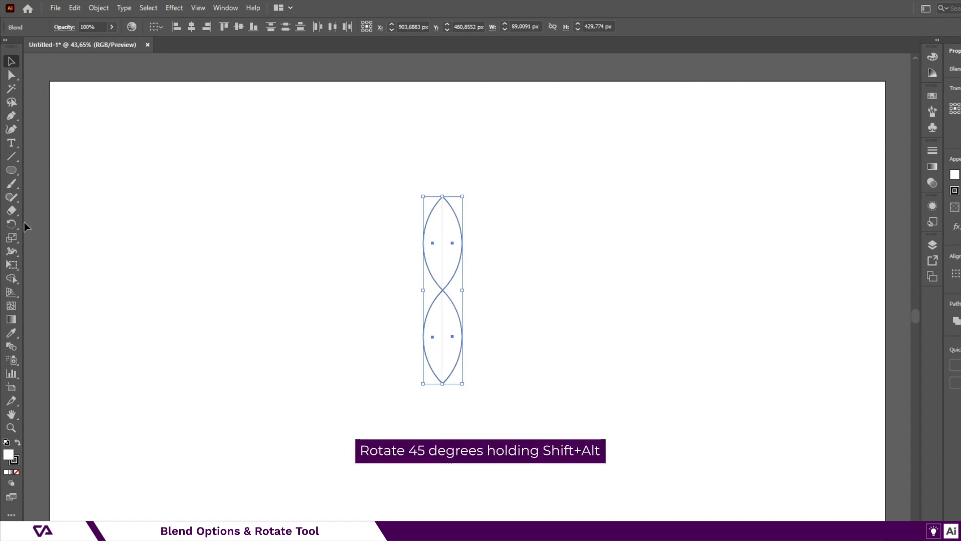
click(11, 225)
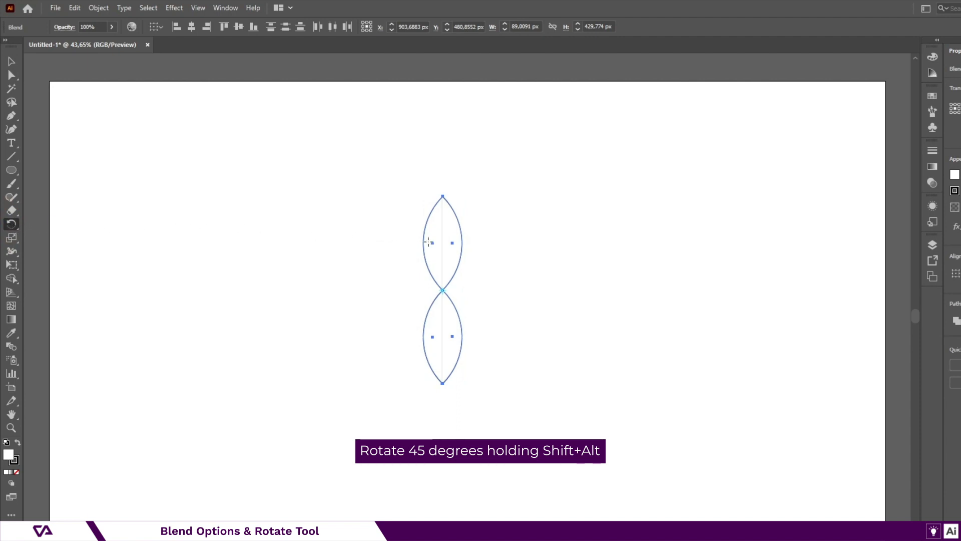
drag(440, 241, 475, 260)
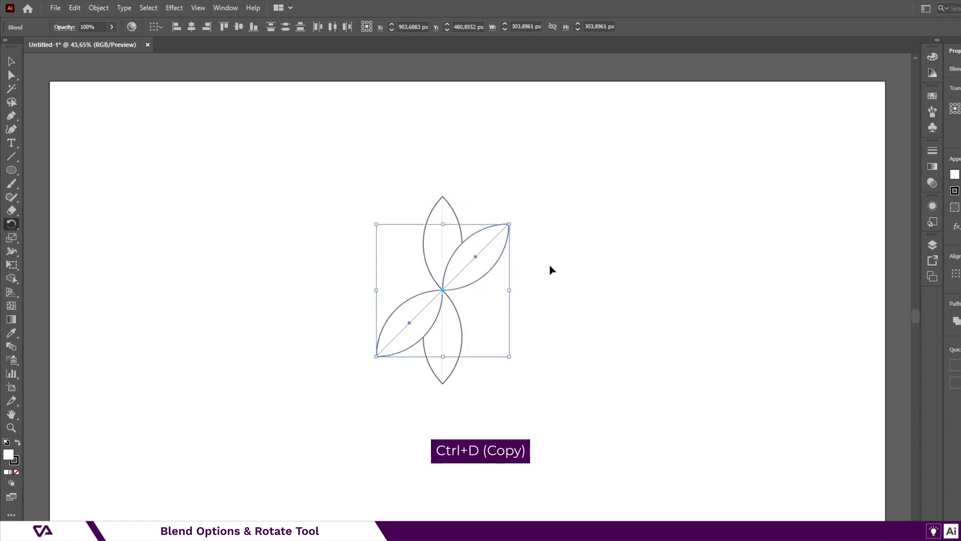
key(ctrl+d)
key(ctrl+d)
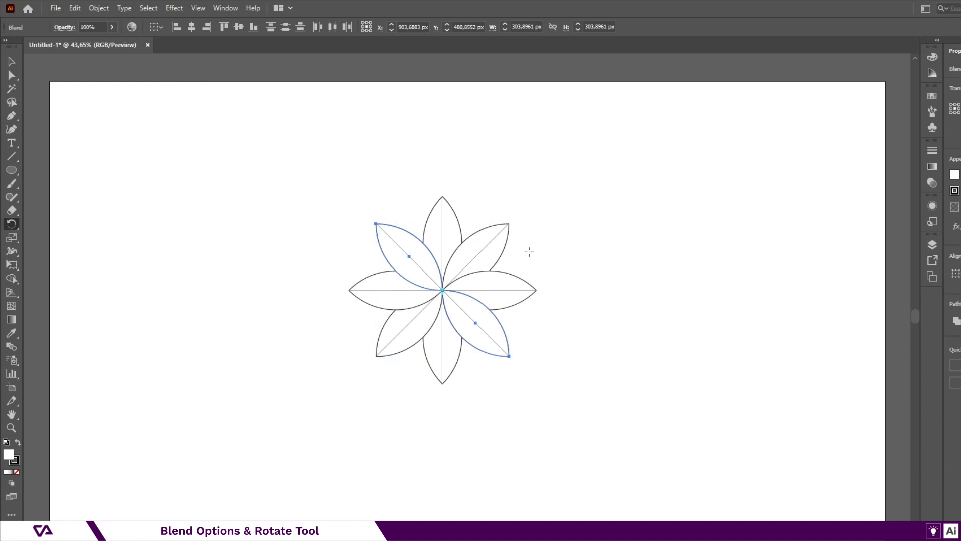
Step: Duplicate the whole eight-petal flower about 598 px horizontally to the right
click(12, 61)
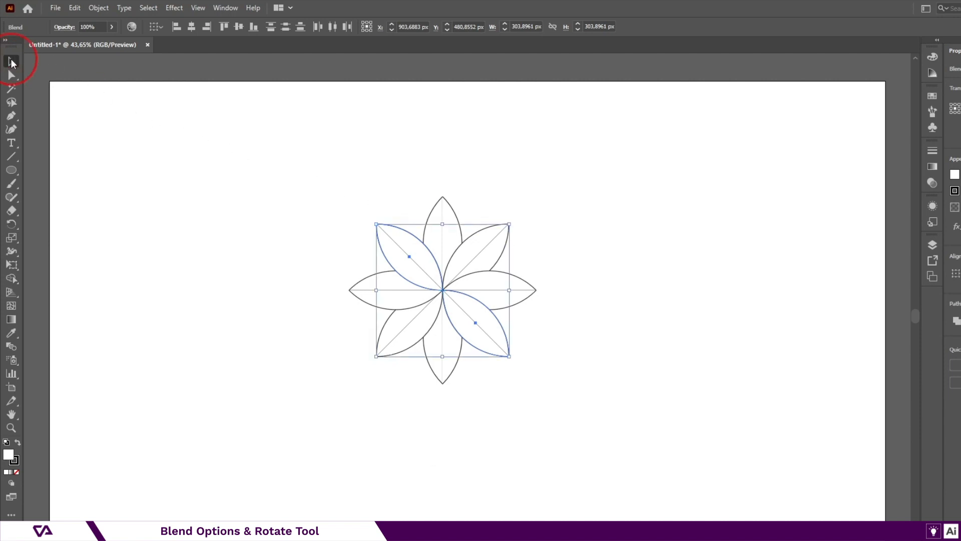
click(300, 219)
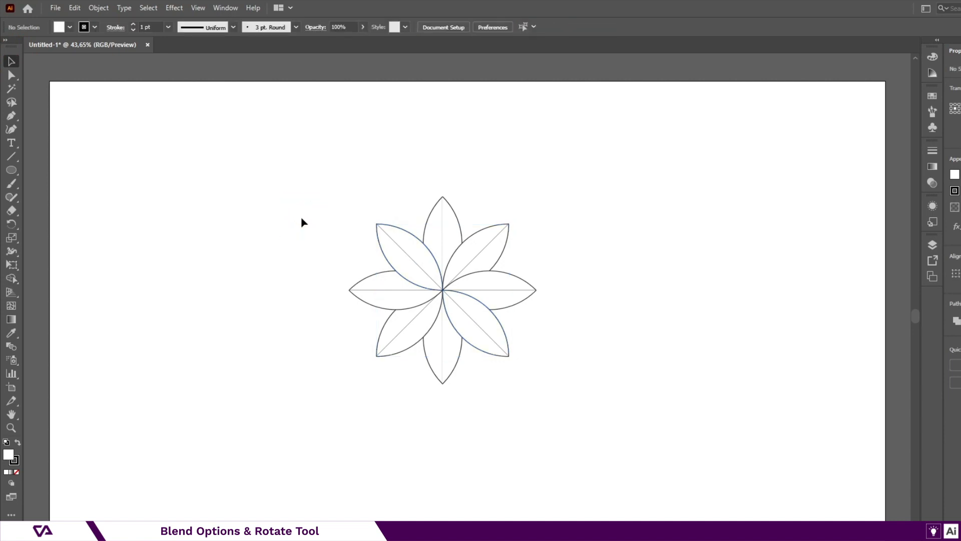
drag(305, 183, 545, 390)
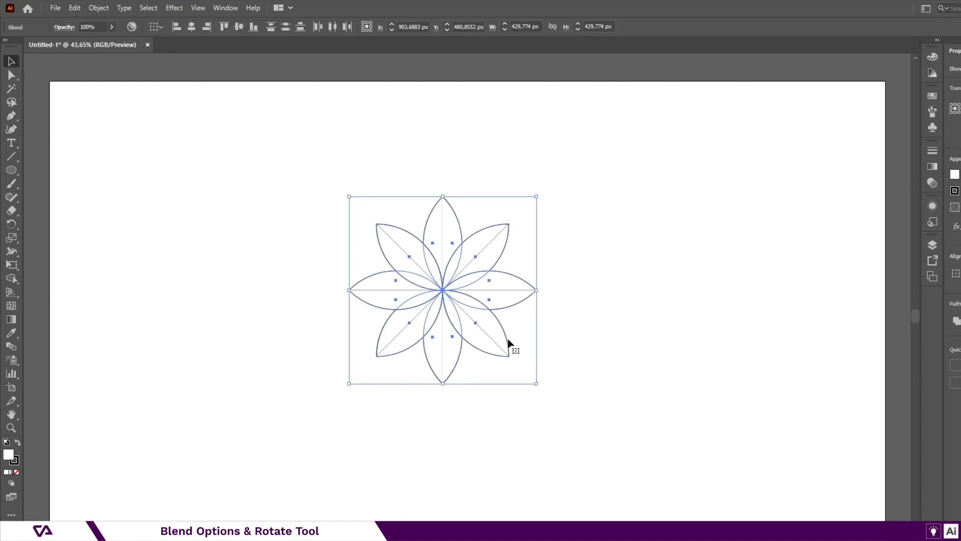
drag(484, 304, 744, 296)
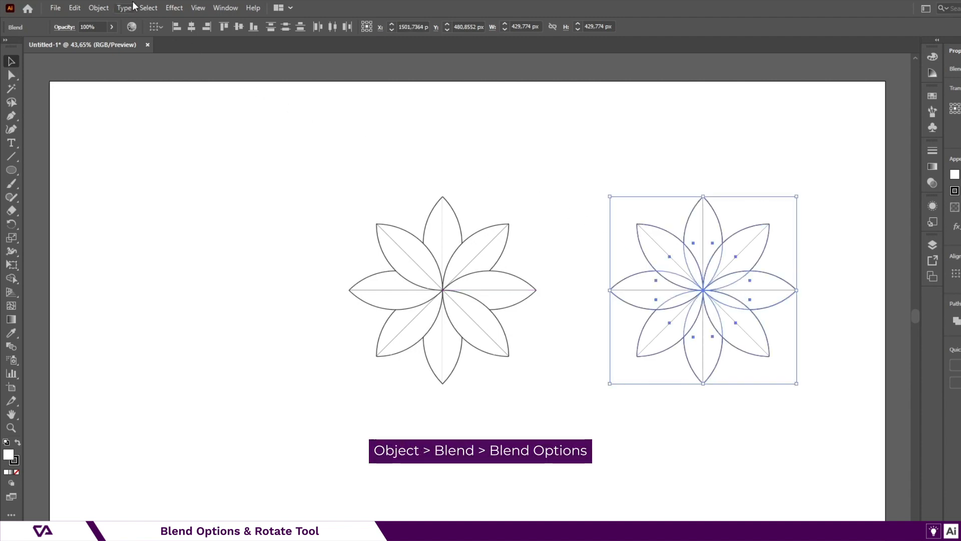
Step: Set the blend spacing of the right flower's petals to Specified Steps with a value of 7
click(99, 8)
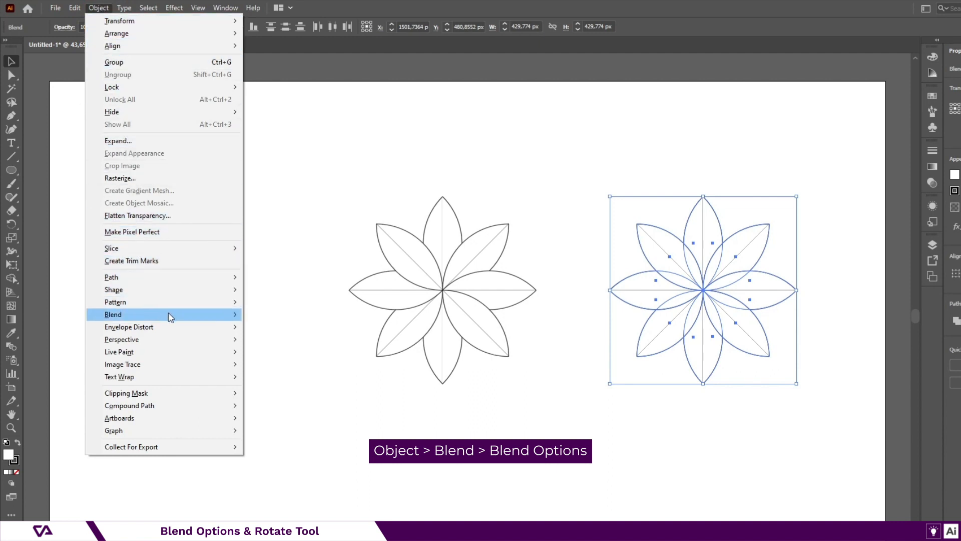
mouse_move(170, 317)
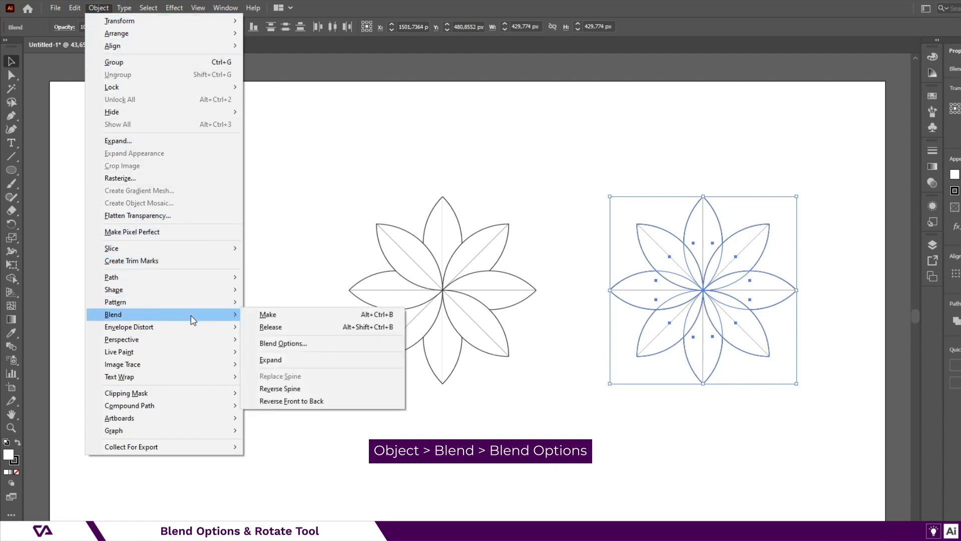
click(301, 344)
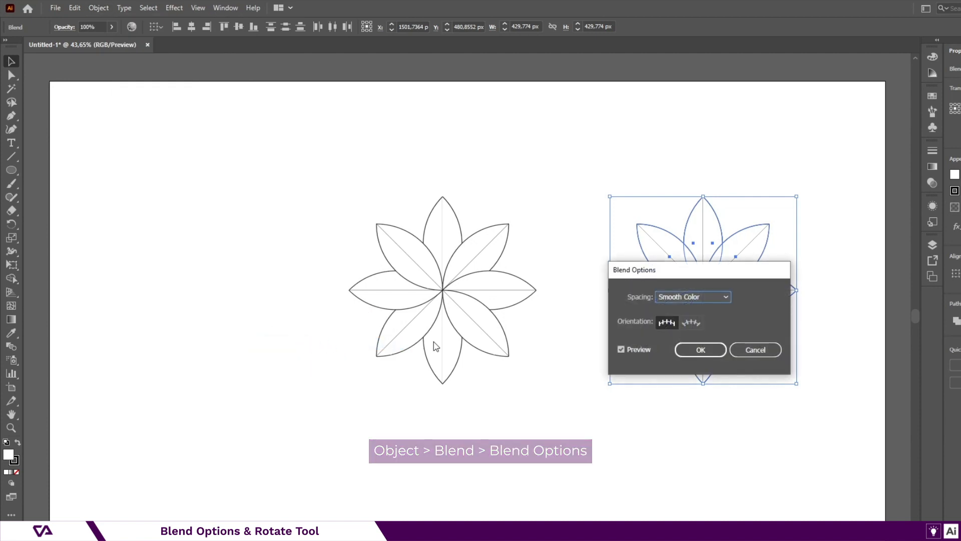
click(708, 296)
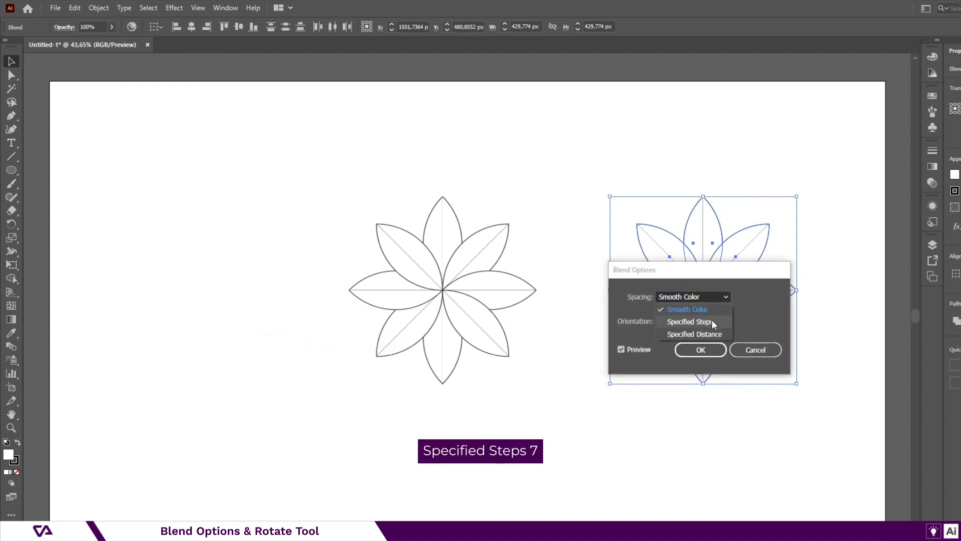
click(712, 321)
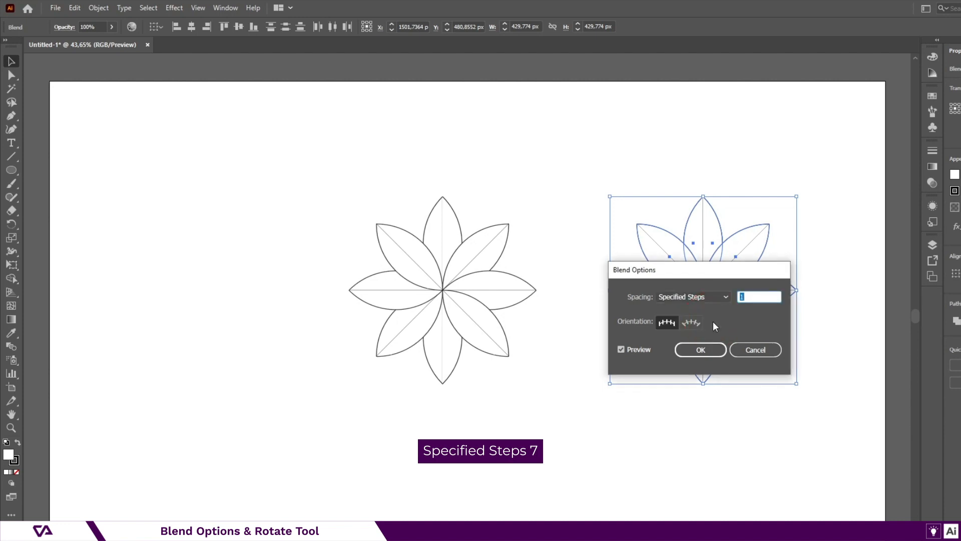
text(7)
click(702, 349)
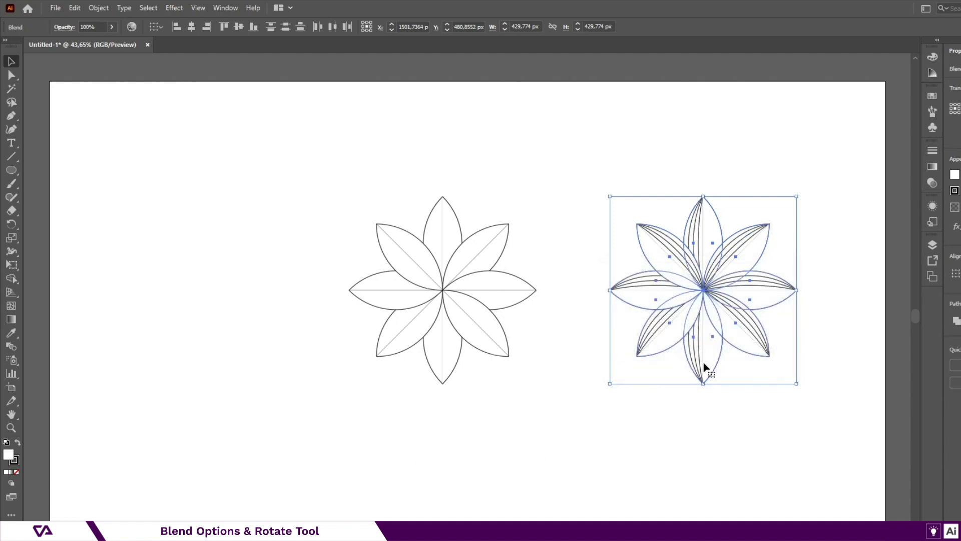
click(187, 147)
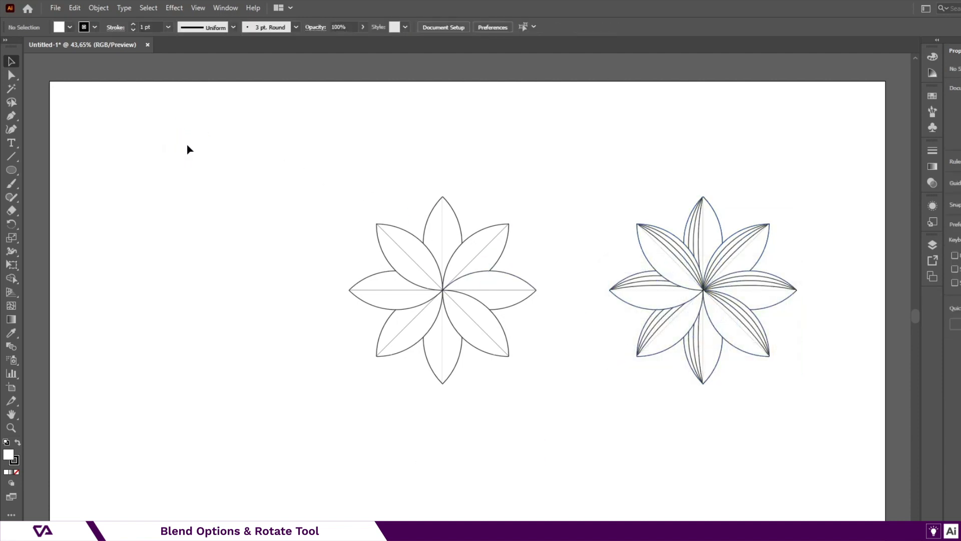
Step: Remove the fill from all petals of the right flower
drag(599, 172, 804, 399)
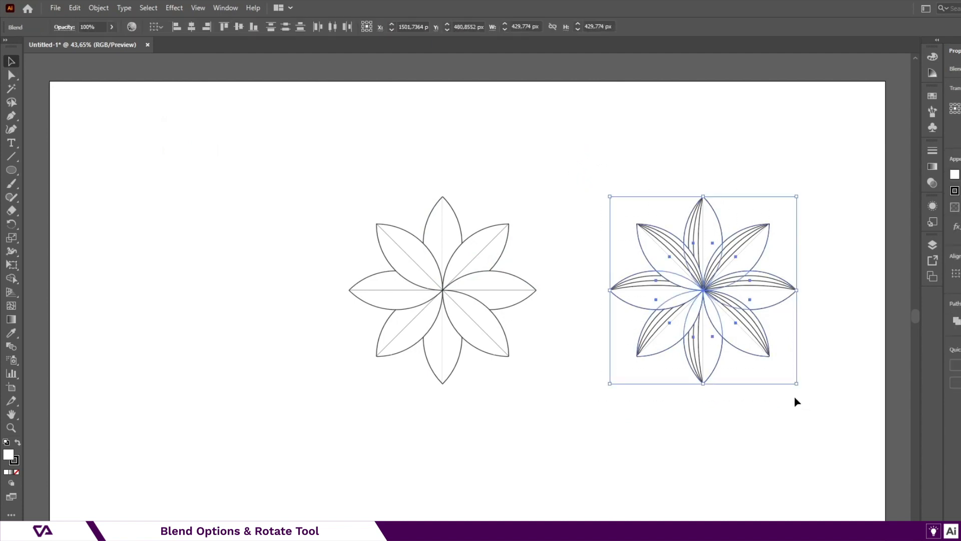
click(17, 473)
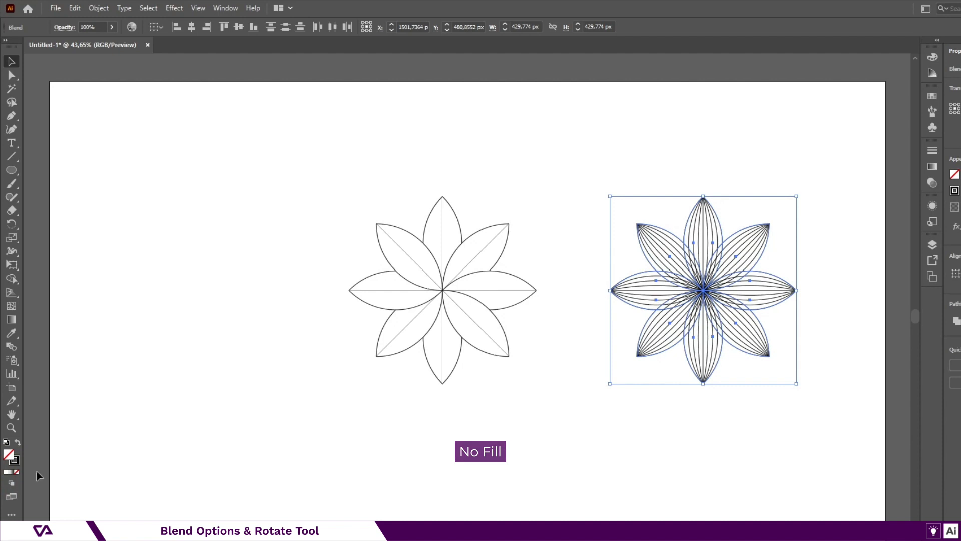
click(681, 445)
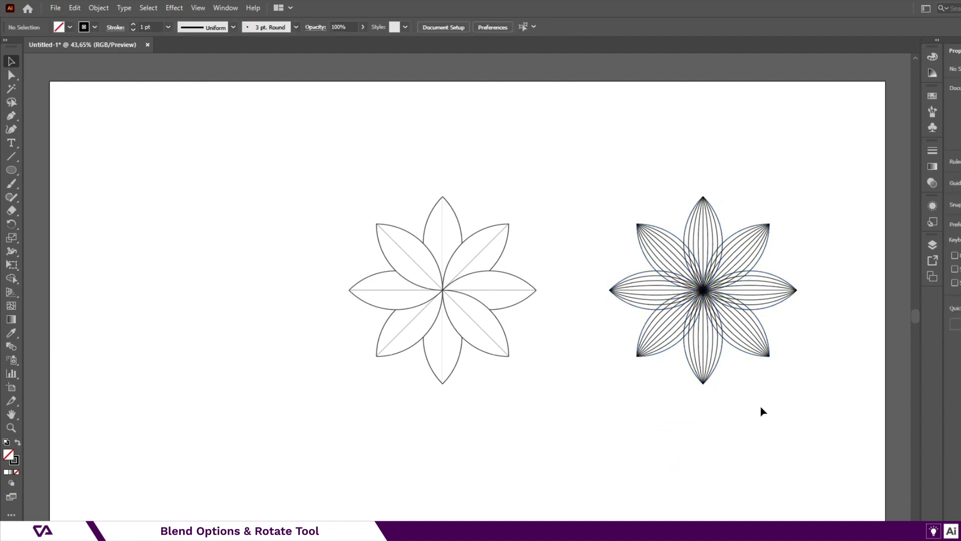
Step: Group the petals of each flower separately and select both flower groups together
drag(802, 360, 604, 195)
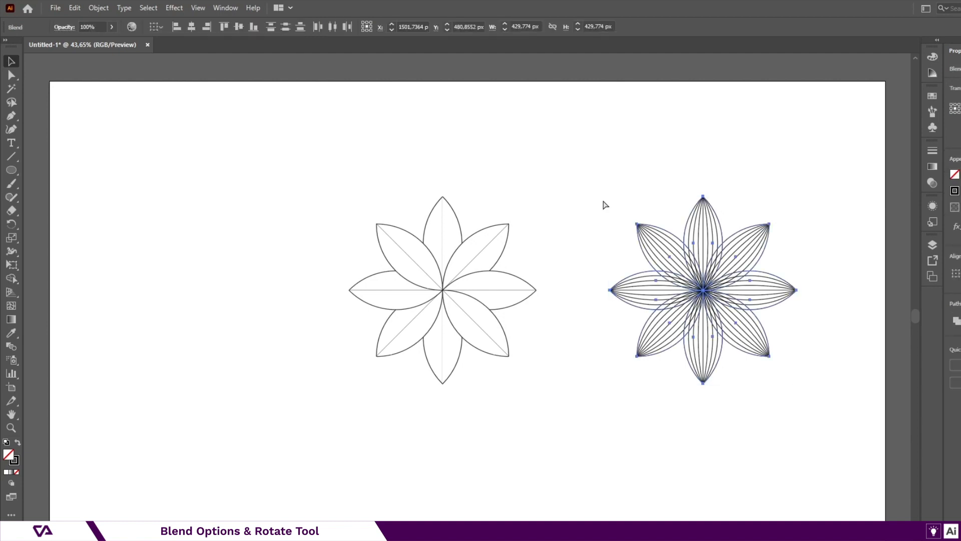
key(ctrl+g)
drag(315, 169, 563, 411)
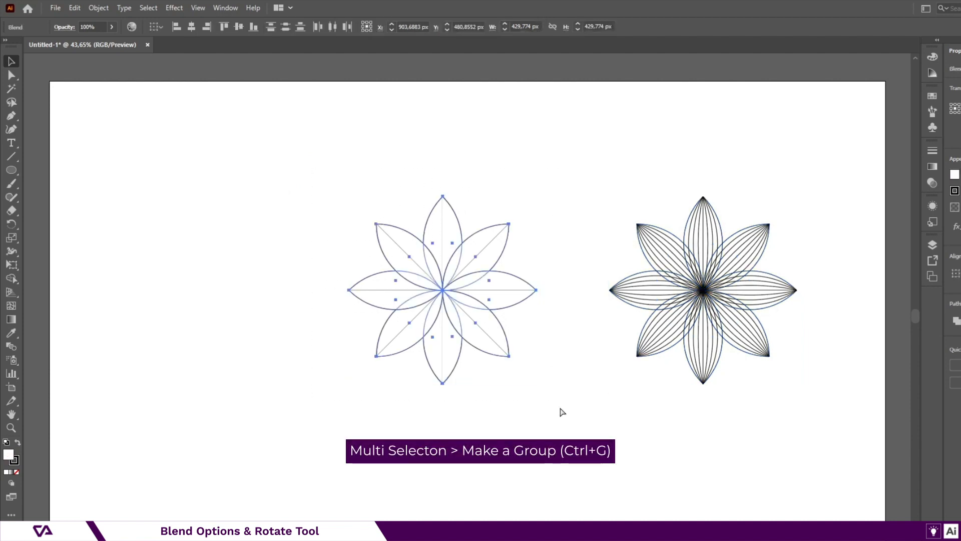
key(ctrl+g)
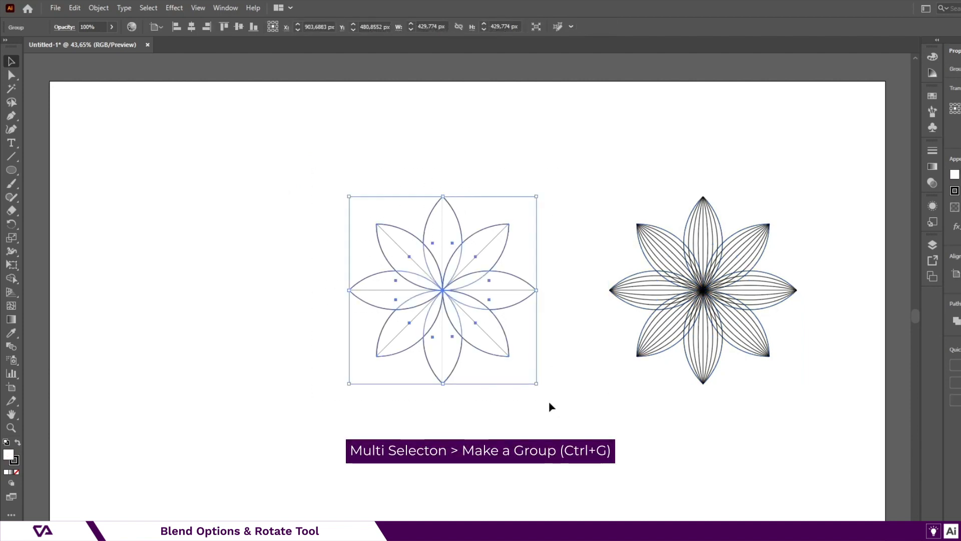
shift+click(701, 290)
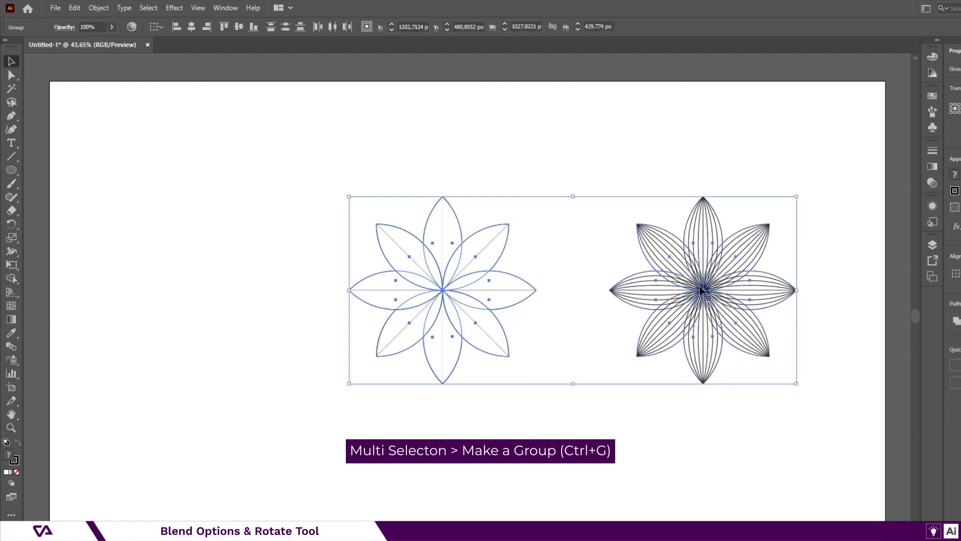
Step: Group the two flowers together and centre the group horizontally and vertically on the artboard
key(ctrl+g)
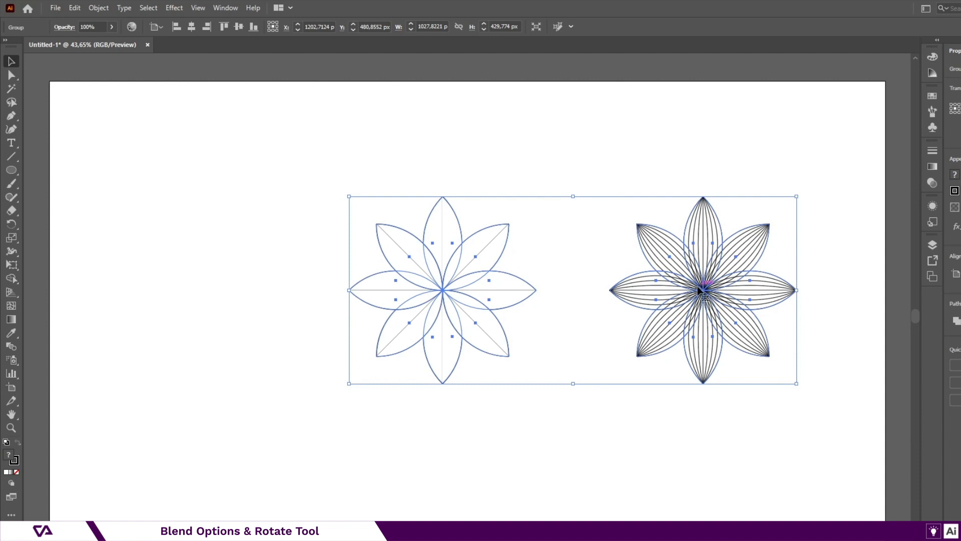
click(194, 30)
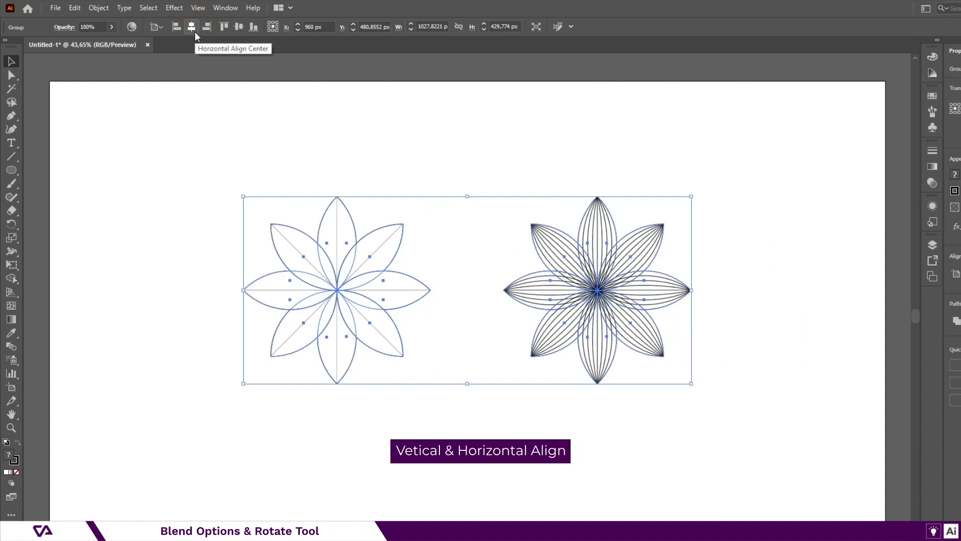
click(238, 28)
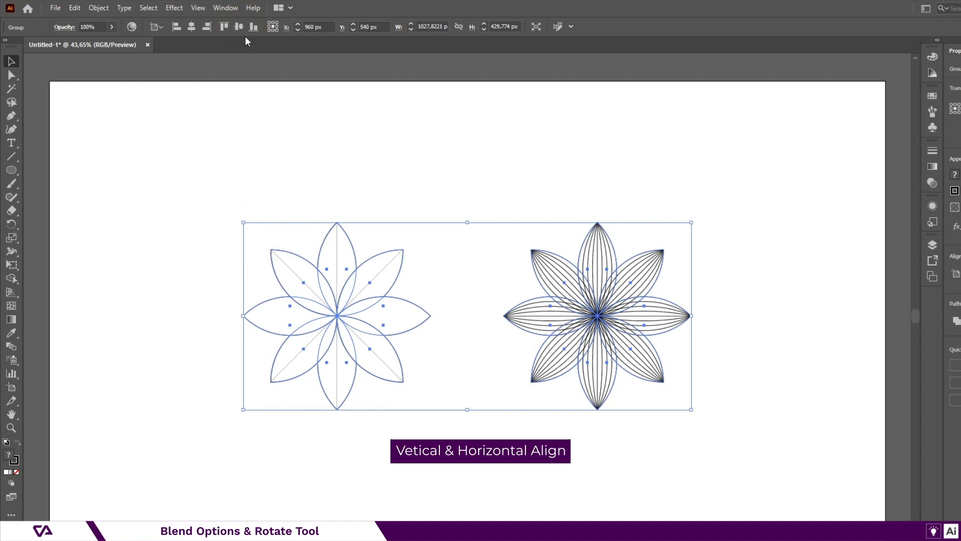
Step: Create a rectangle 1920 px wide and 1080 px high with the Rectangle tool
click(16, 169)
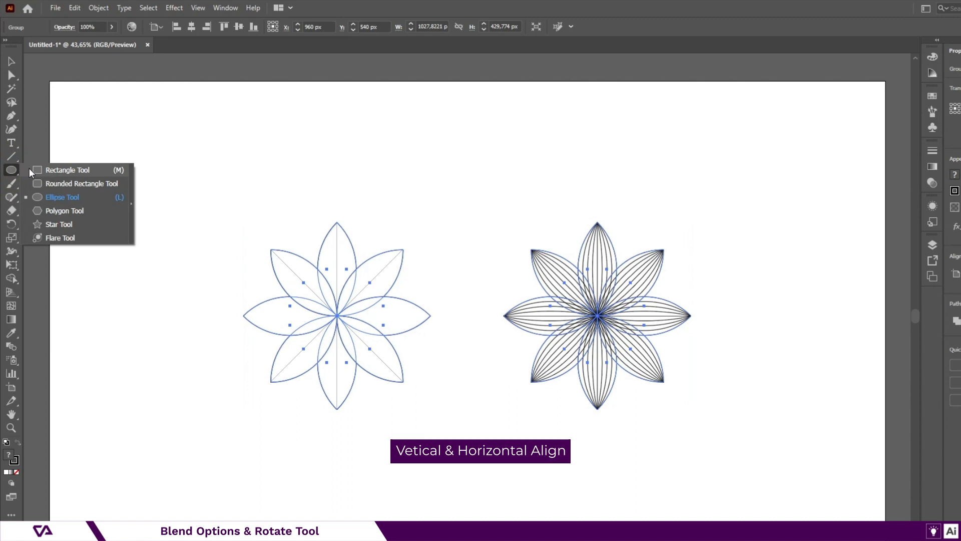
click(31, 171)
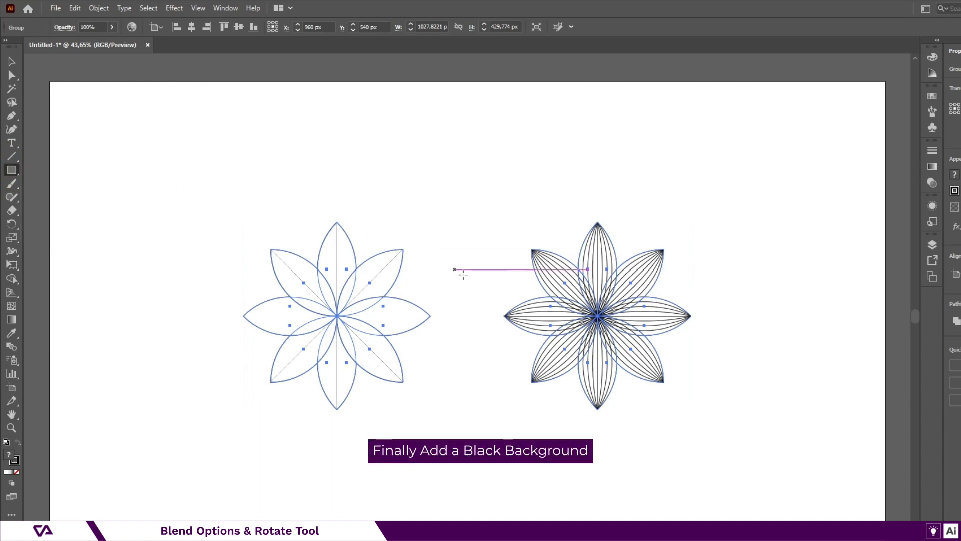
click(475, 316)
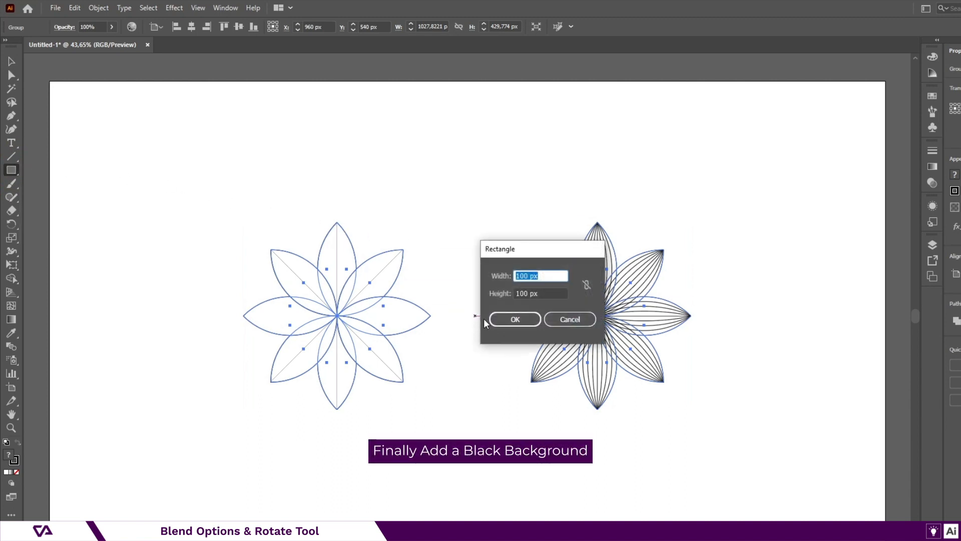
text(1920)
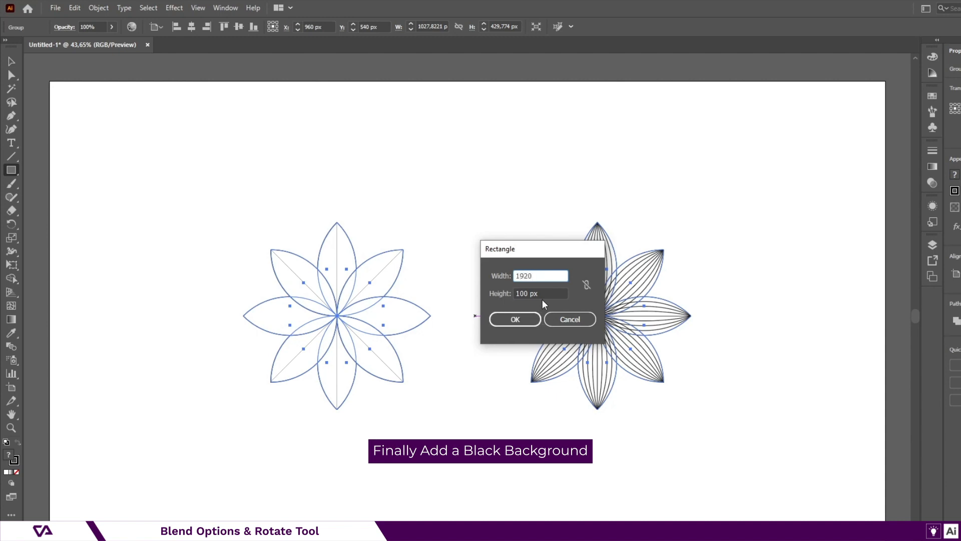
click(561, 290)
text(10)
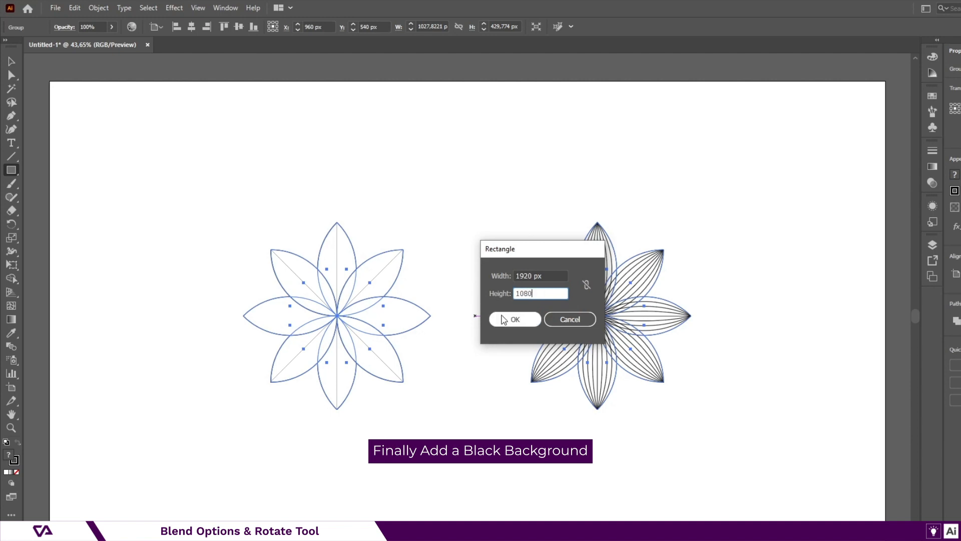
click(516, 319)
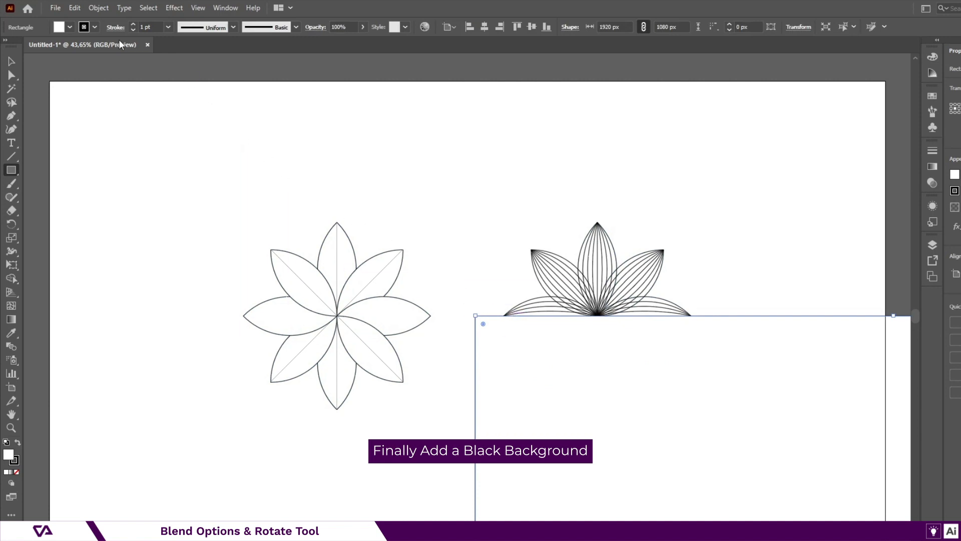
Step: Give the new rectangle a black fill and no stroke
click(69, 27)
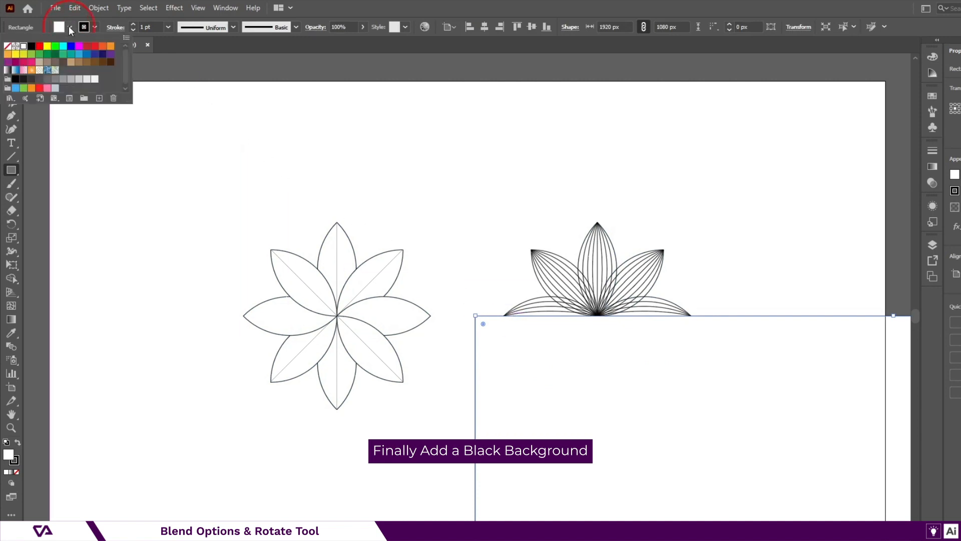
click(7, 47)
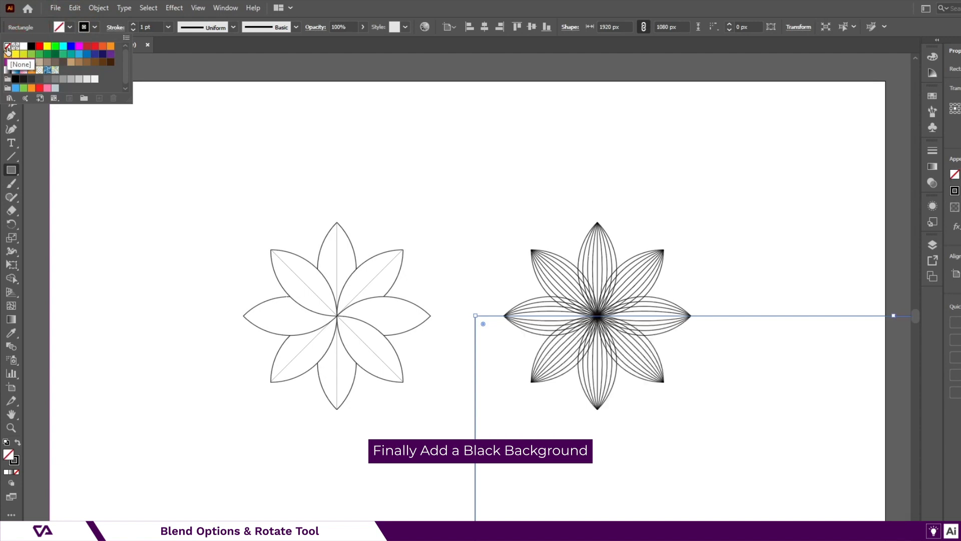
click(17, 442)
click(18, 443)
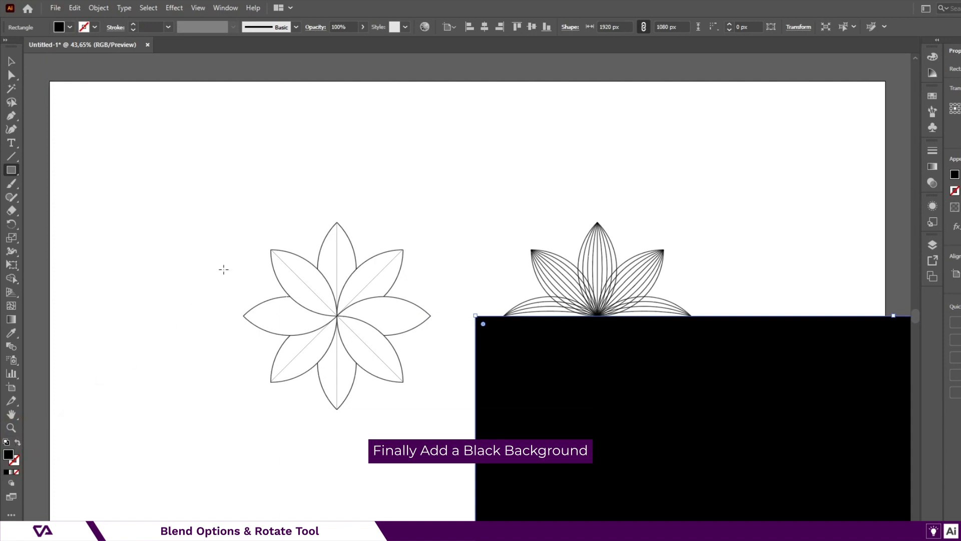
Step: Centre the black rectangle horizontally and vertically on the artboard and send it to the back behind the flowers
click(485, 28)
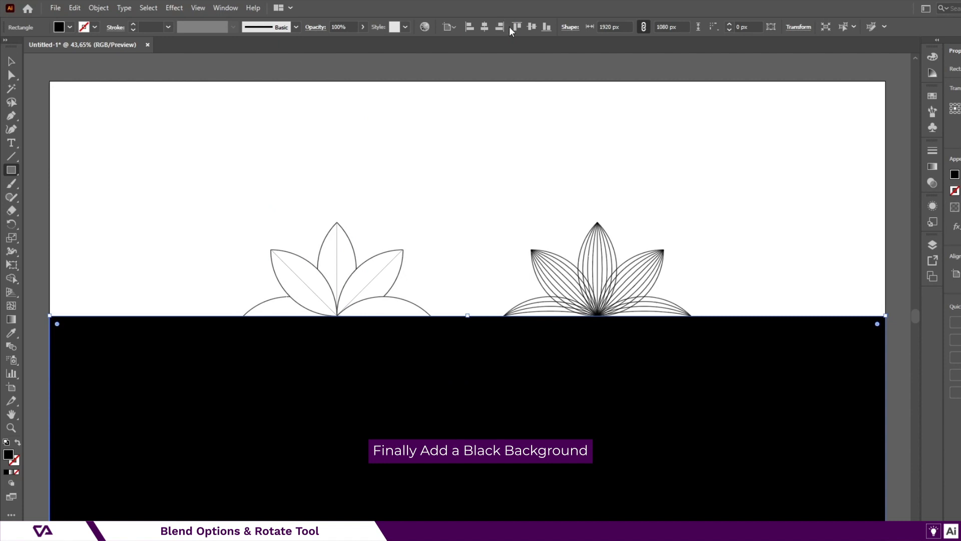
click(532, 28)
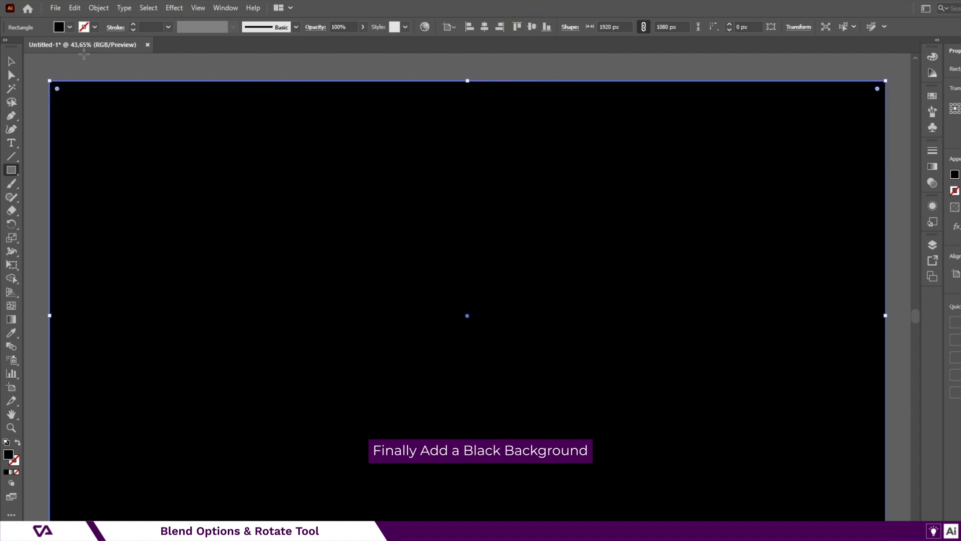
click(11, 61)
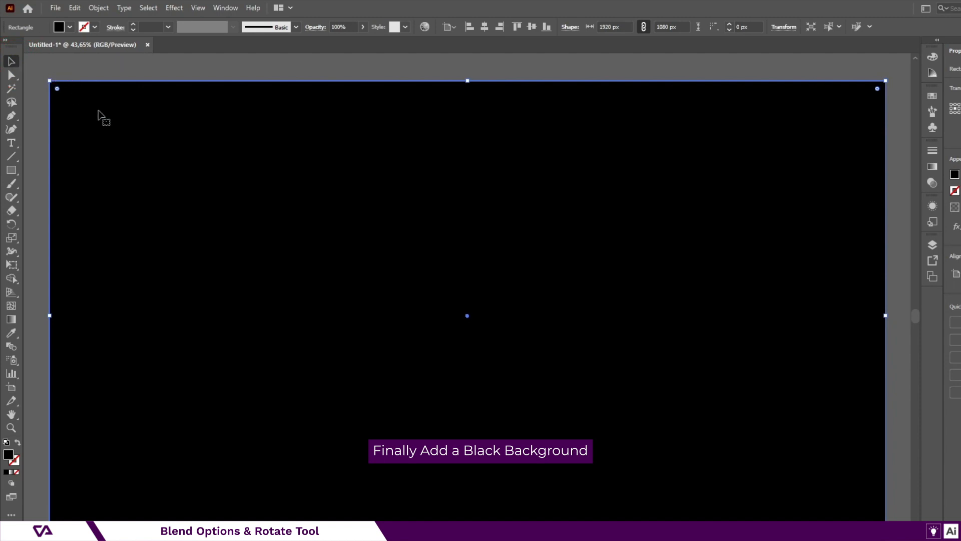
right_click(242, 216)
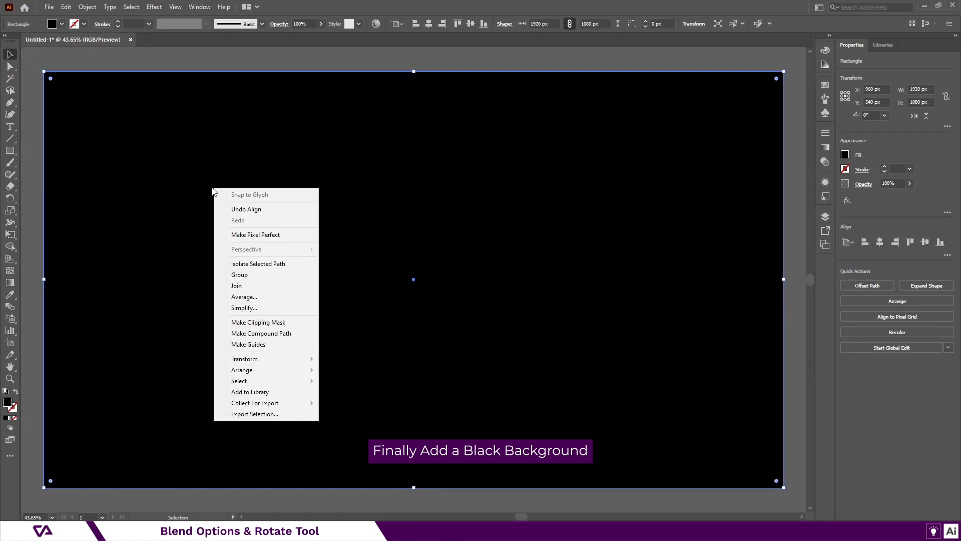
mouse_move(288, 371)
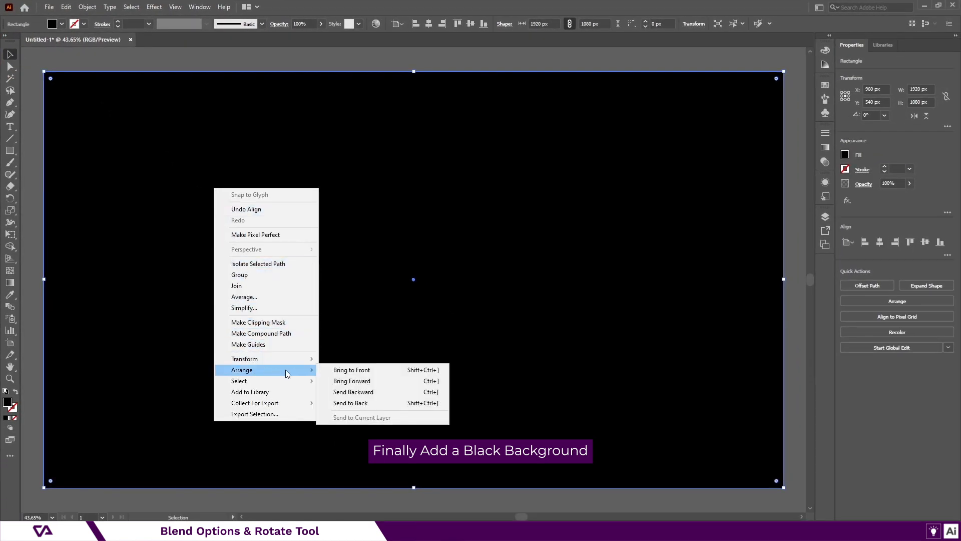
click(361, 404)
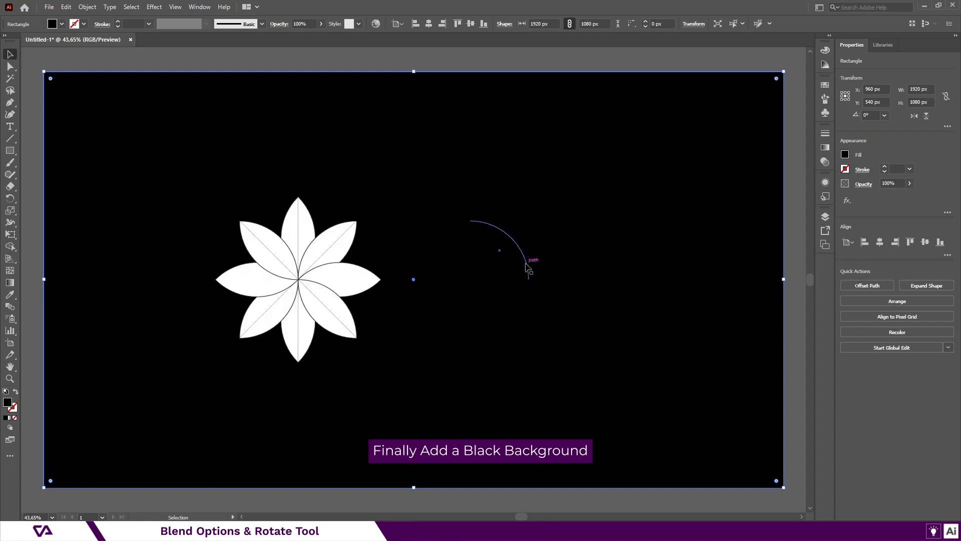
Step: Set the stroke colour of the grouped flowers to green 188940
click(527, 266)
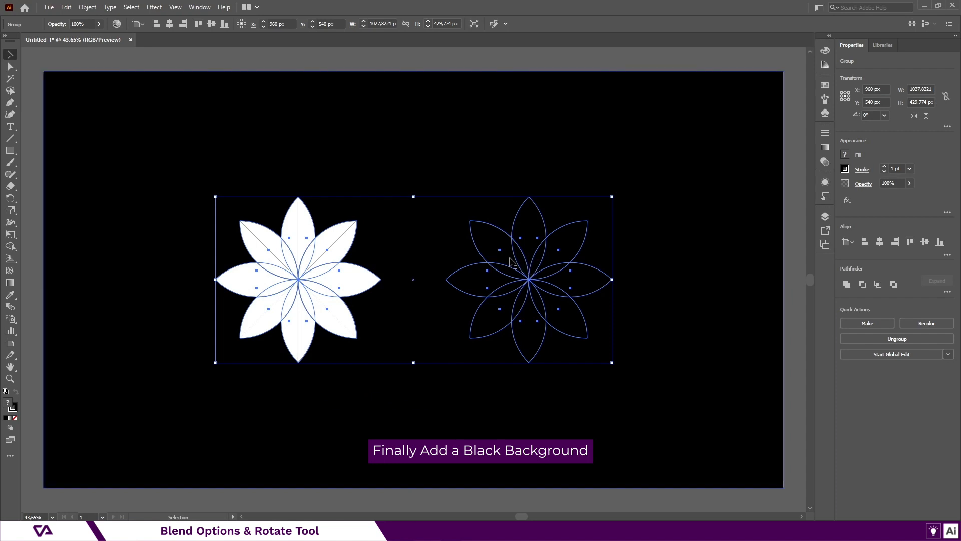
double_click(13, 407)
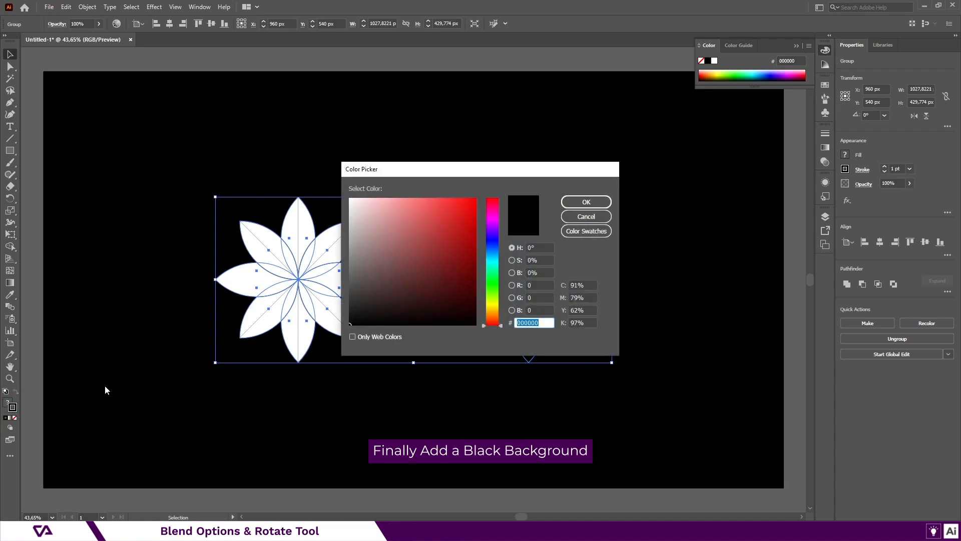
mouse_move(494, 293)
mouse_down()
mouse_move(495, 279)
mouse_move(452, 256)
mouse_up()
click(583, 202)
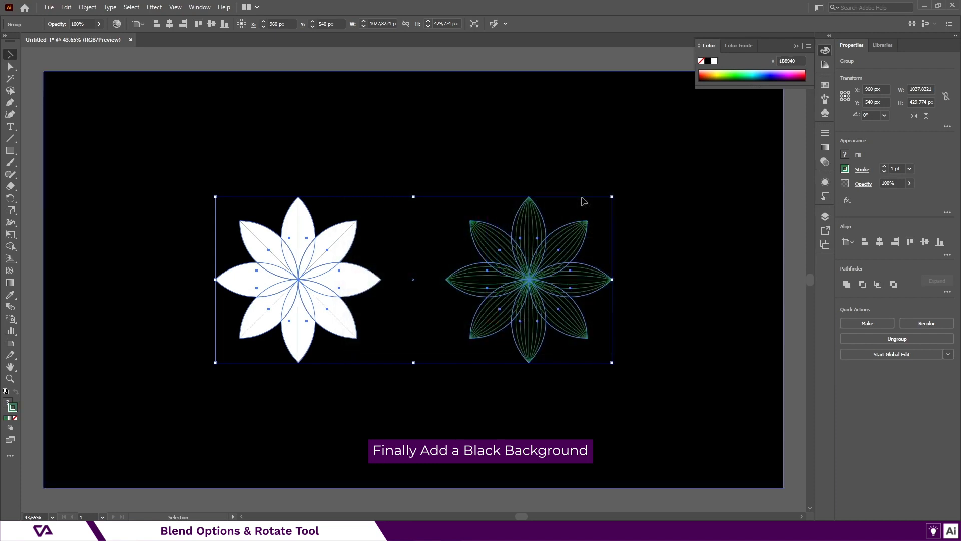
Step: Ungroup the combined group so that each flower is separate
click(413, 171)
click(341, 253)
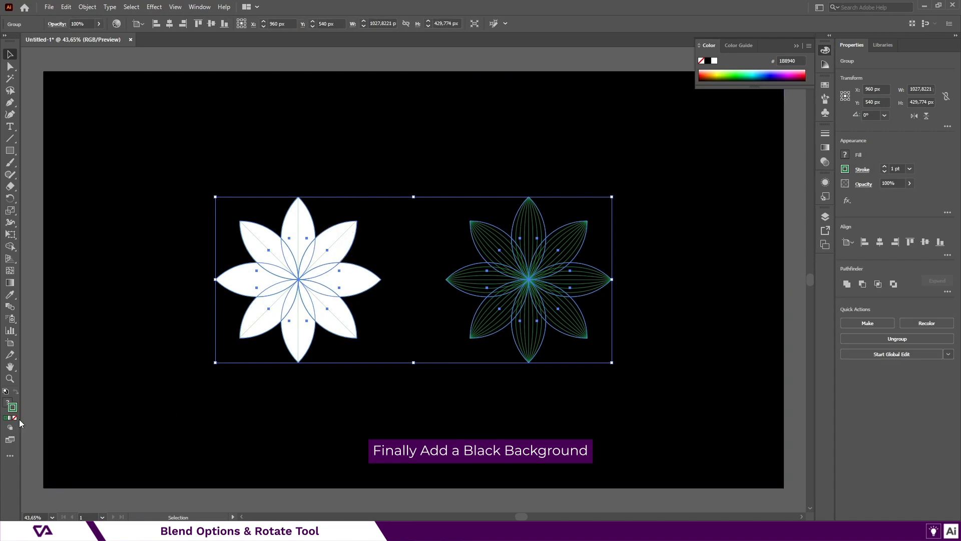
right_click(279, 294)
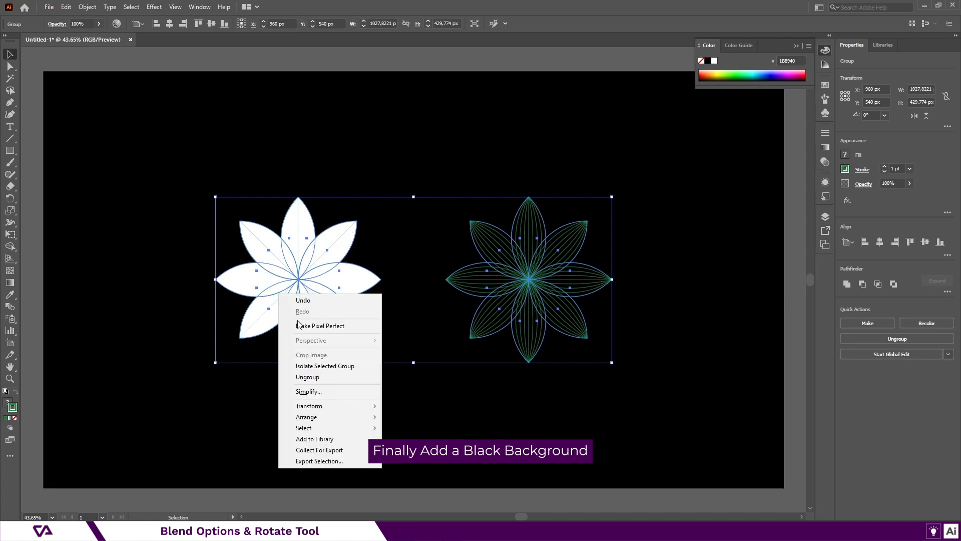
click(307, 378)
click(306, 392)
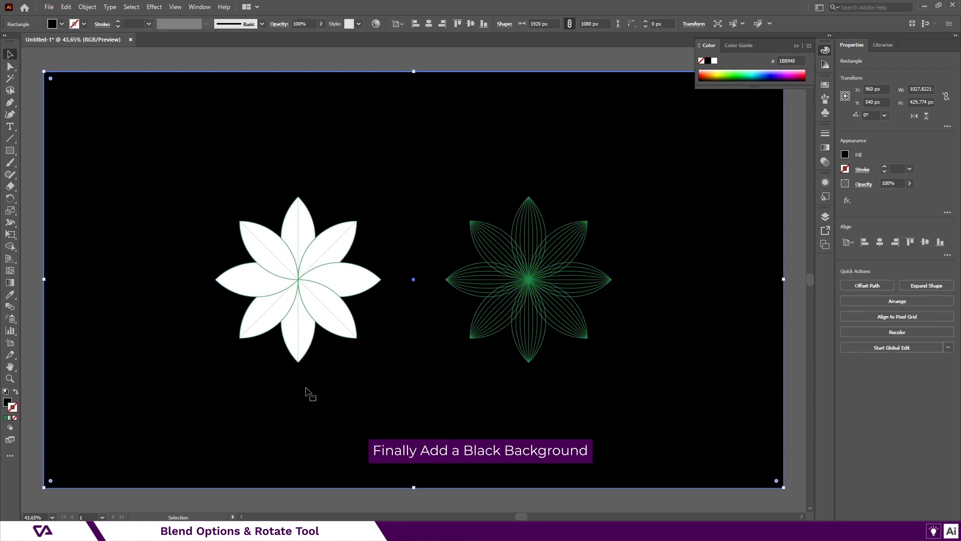
Step: Remove the white fill from the left flower
click(297, 332)
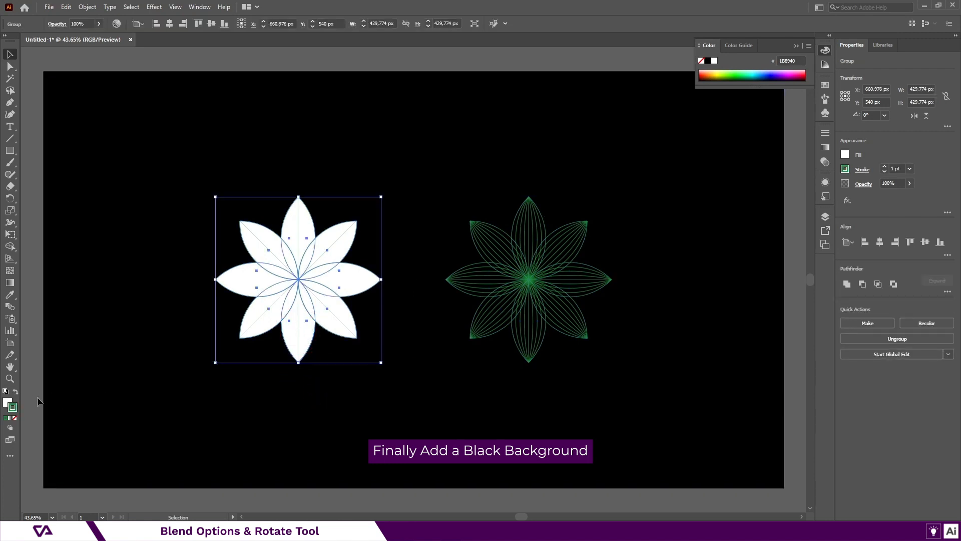
click(7, 403)
click(15, 418)
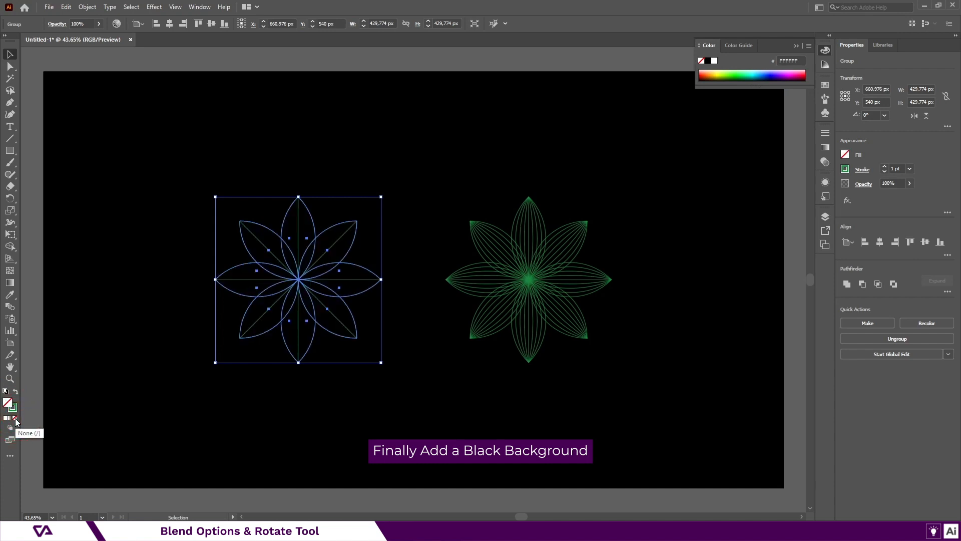